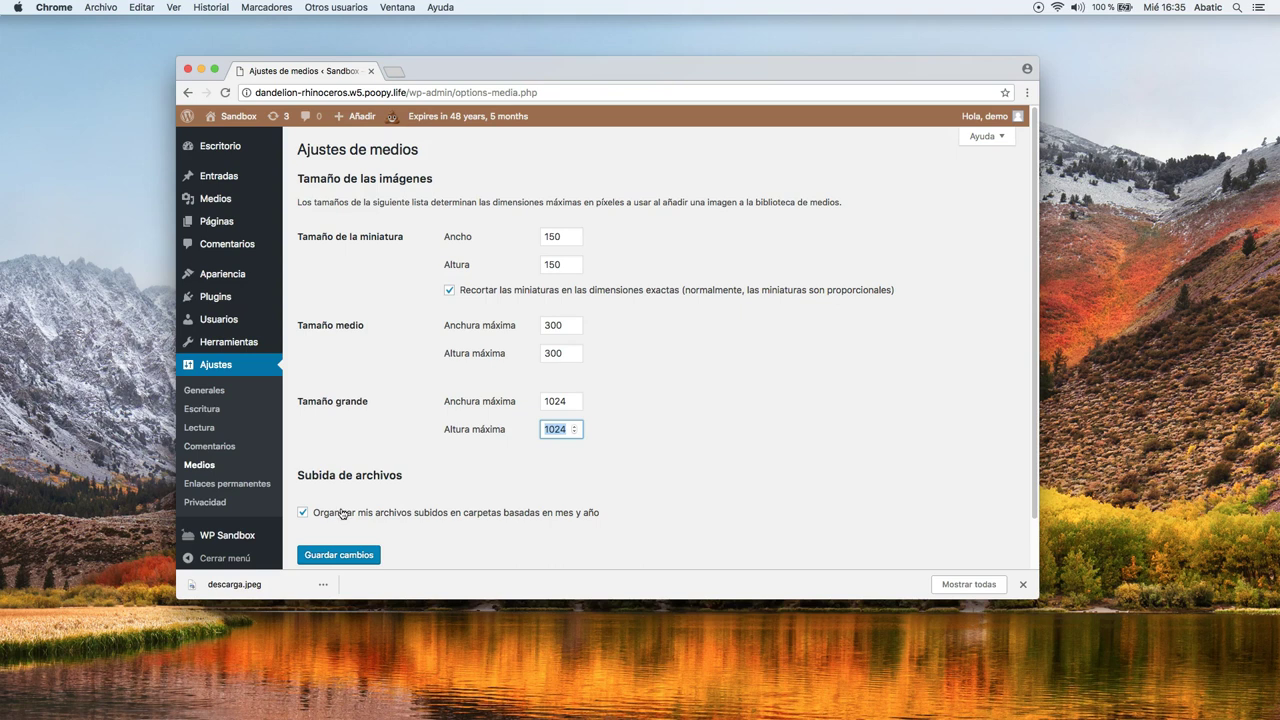
Keep uploaded files organized in month- and year-based folders and save the media settings.
{"action": "left_click", "coordinate": [304, 514]}
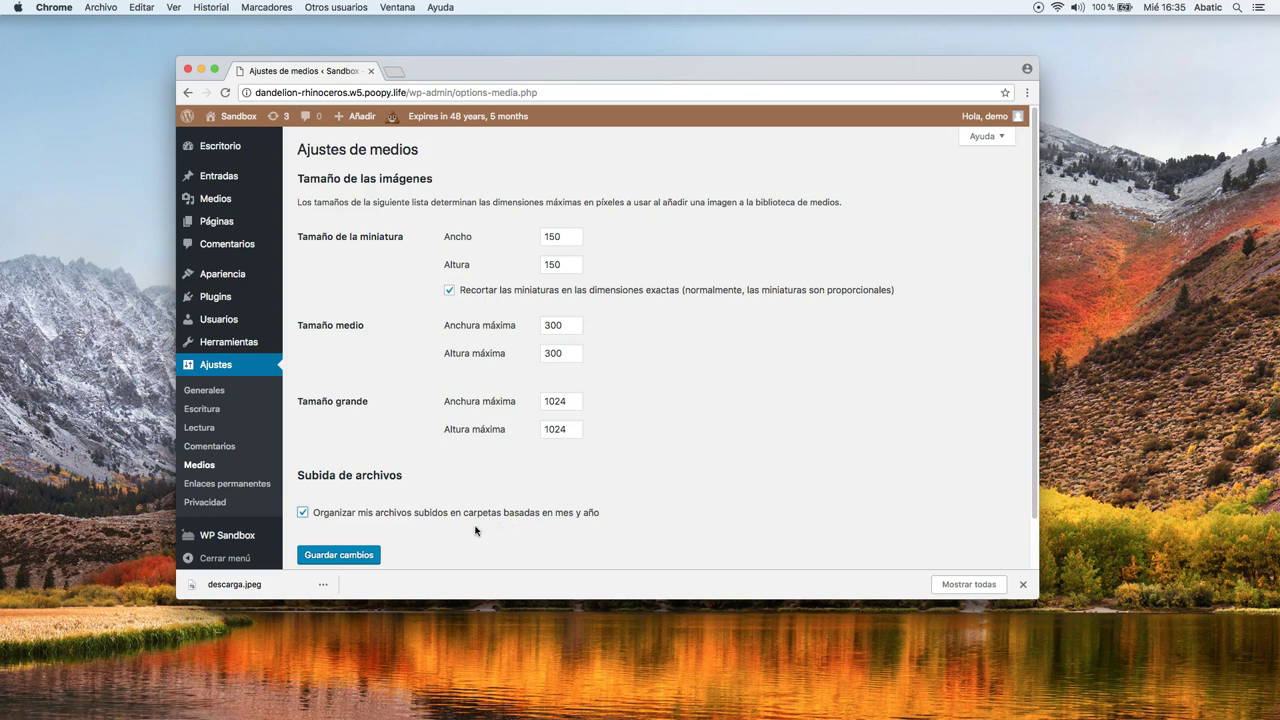
{"action": "left_click", "coordinate": [325, 555]}
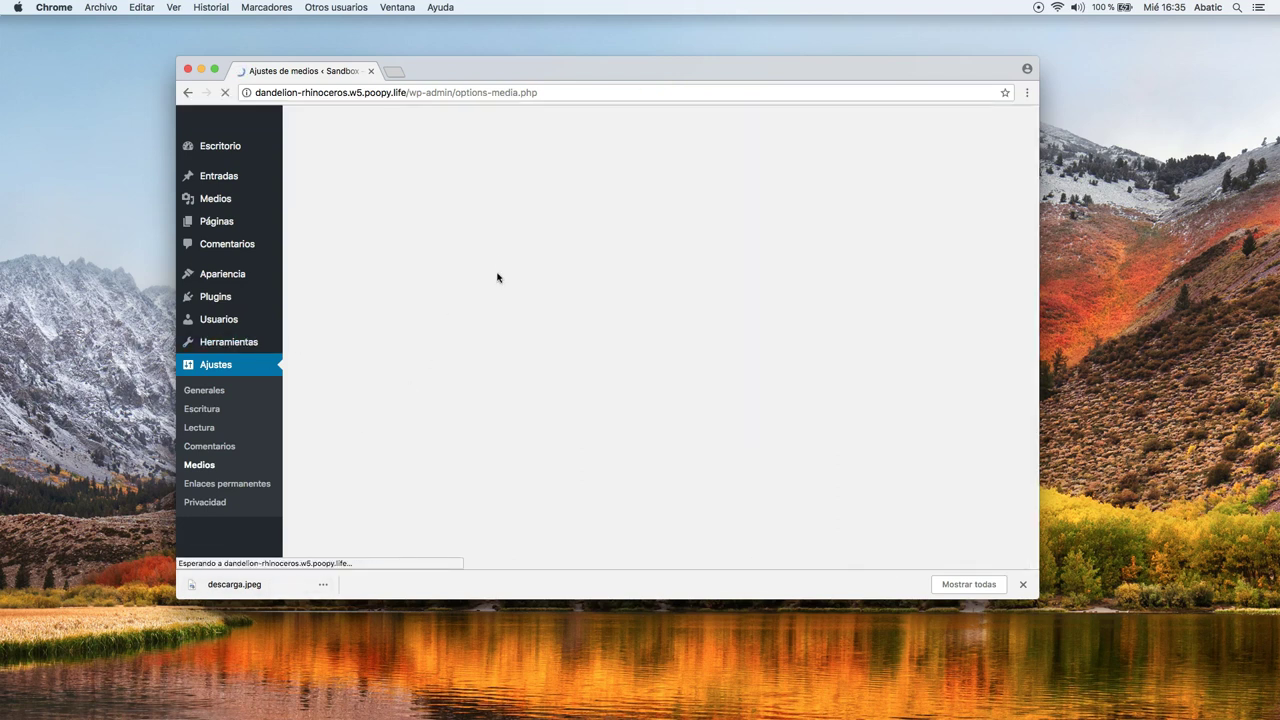
Upload the downloaded descarga.jpeg as a new file in the media library.
{"action": "mouse_move", "coordinate": [230, 199]}
{"action": "left_click", "coordinate": [354, 199]}
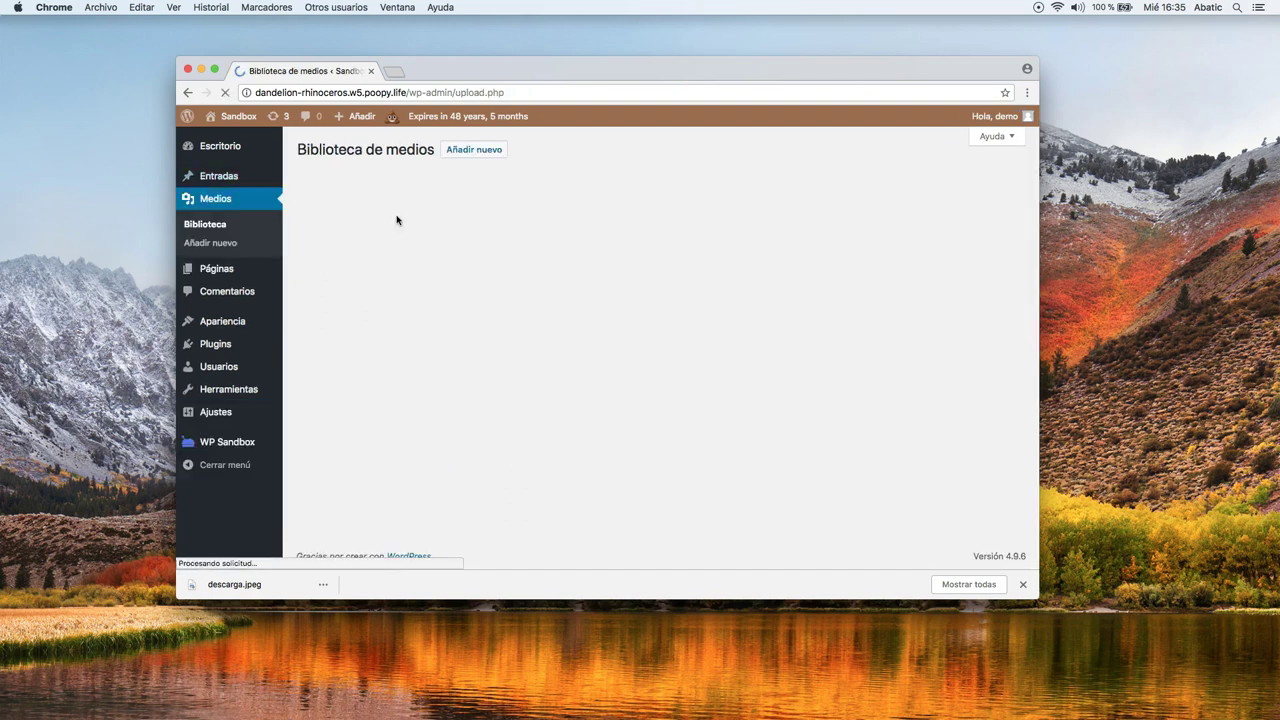
{"action": "left_click", "coordinate": [474, 149]}
{"action": "left_click_drag", "start_coordinate": [225, 585], "coordinate": [655, 252]}
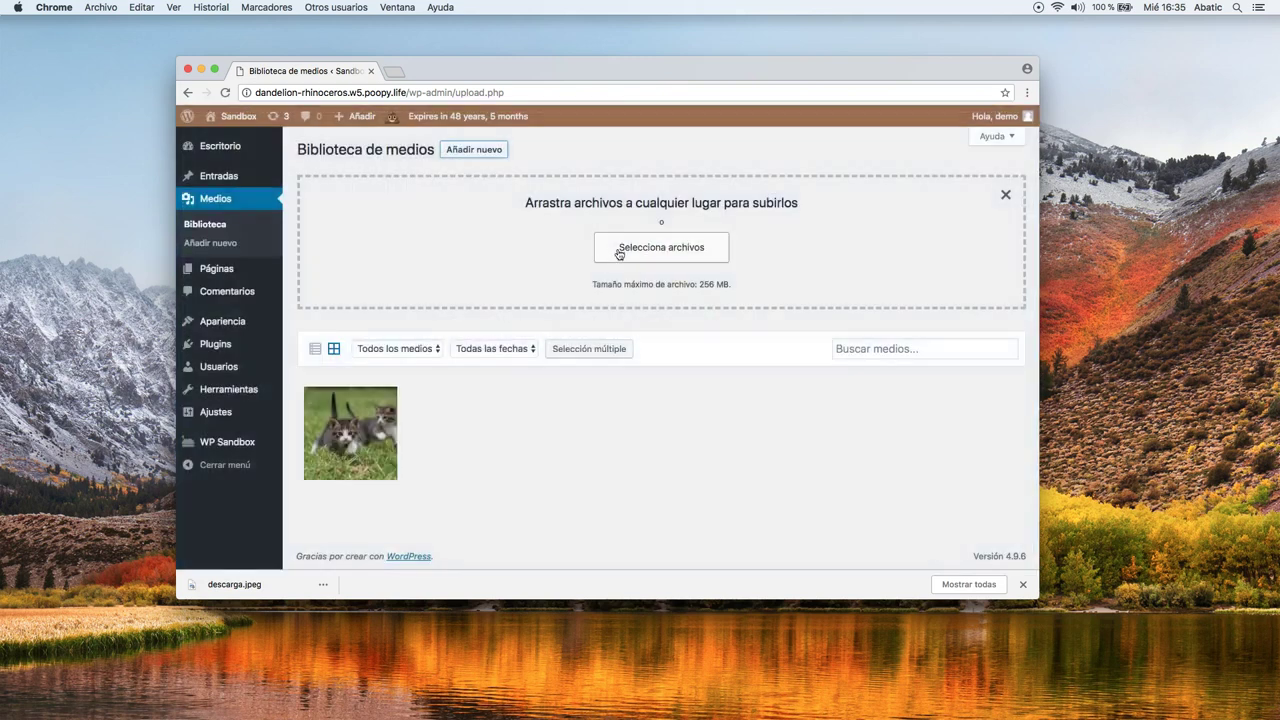
Open the kitten image's attachment details, title it "Dos gatitos" and set the caption to "Dos gatitos caminando por el jardín".
{"action": "left_click", "coordinate": [359, 432]}
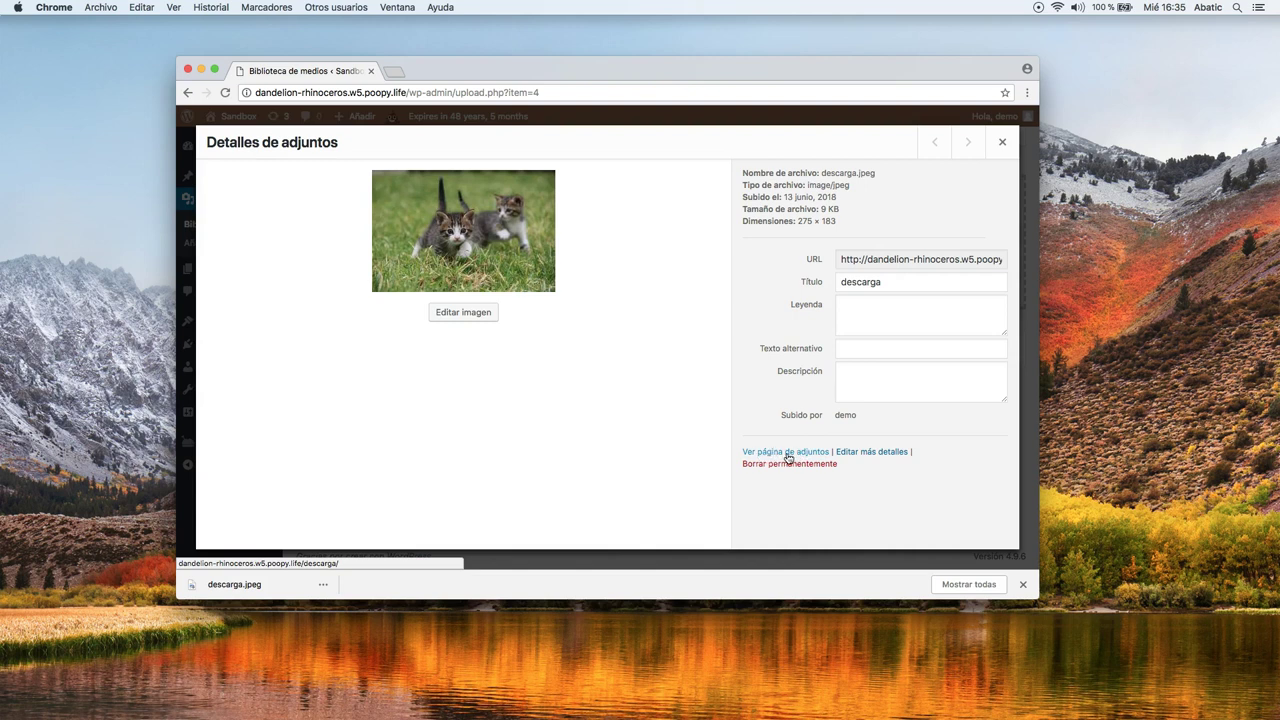
{"action": "left_click_drag", "start_coordinate": [886, 282], "coordinate": [811, 293]}
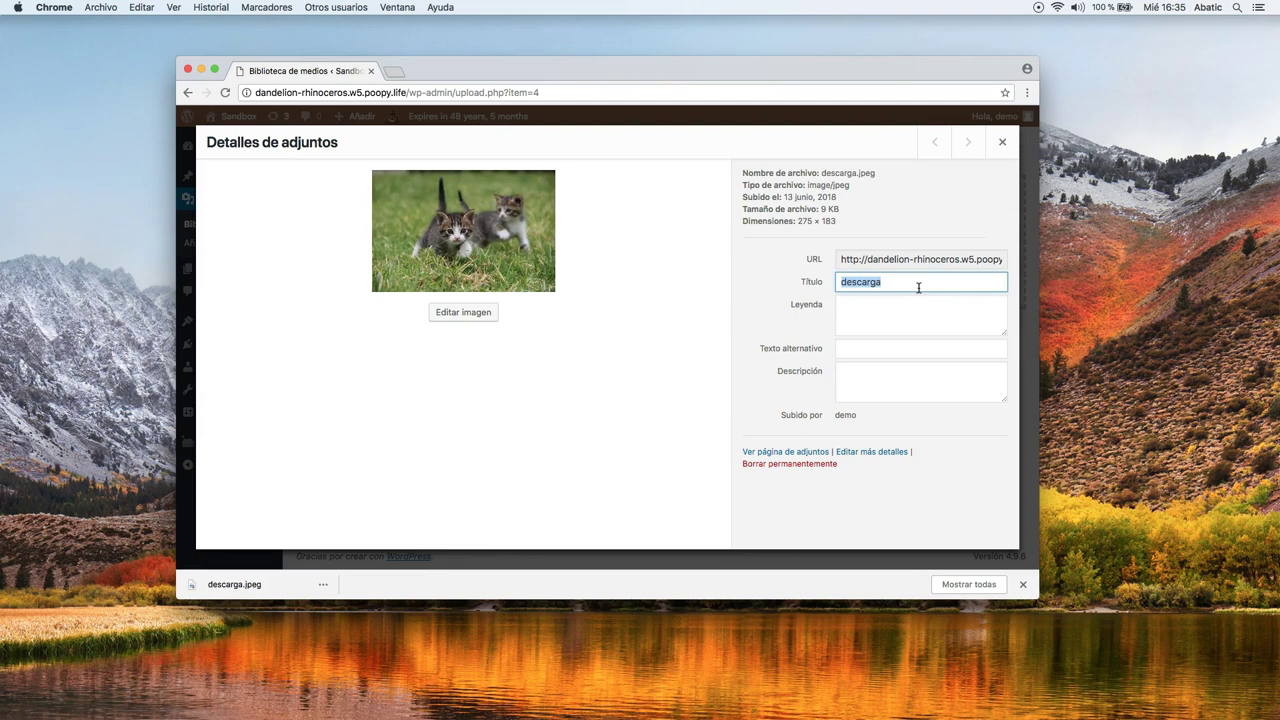
{"action": "type", "text": "Dos gatitos"}
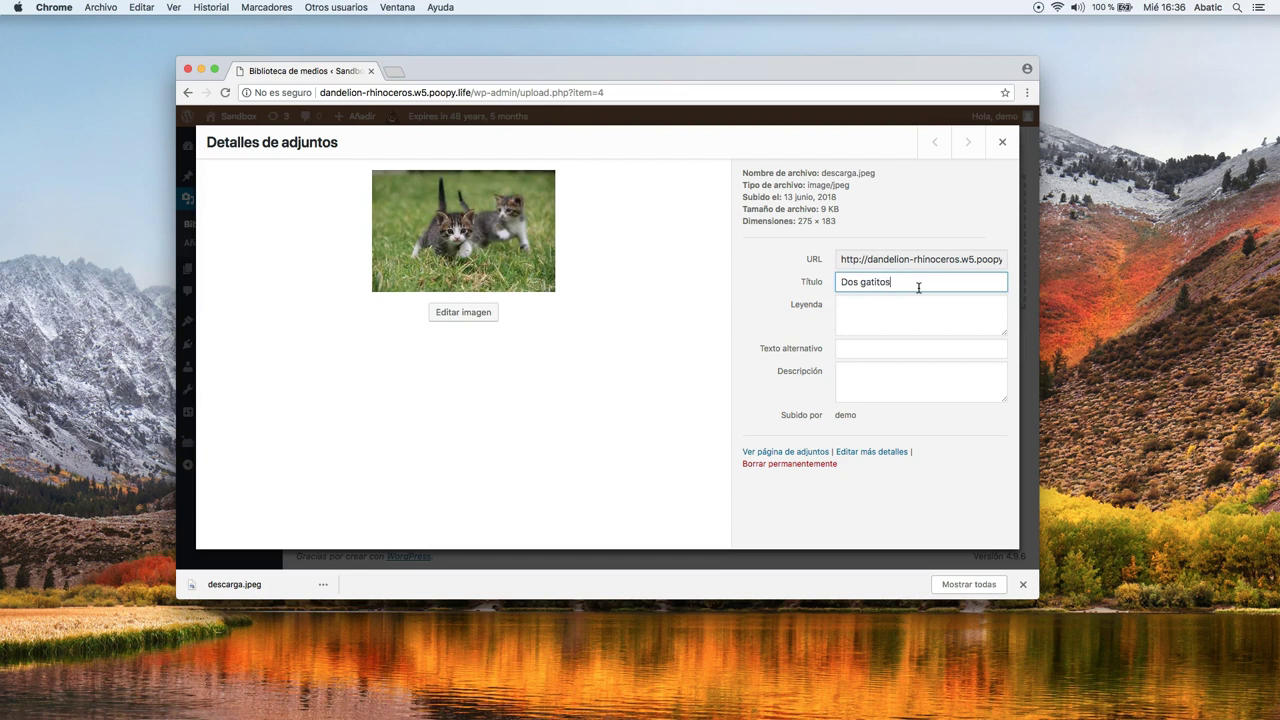
{"action": "key", "text": "Tab"}
{"action": "type", "text": "Dos ga"}
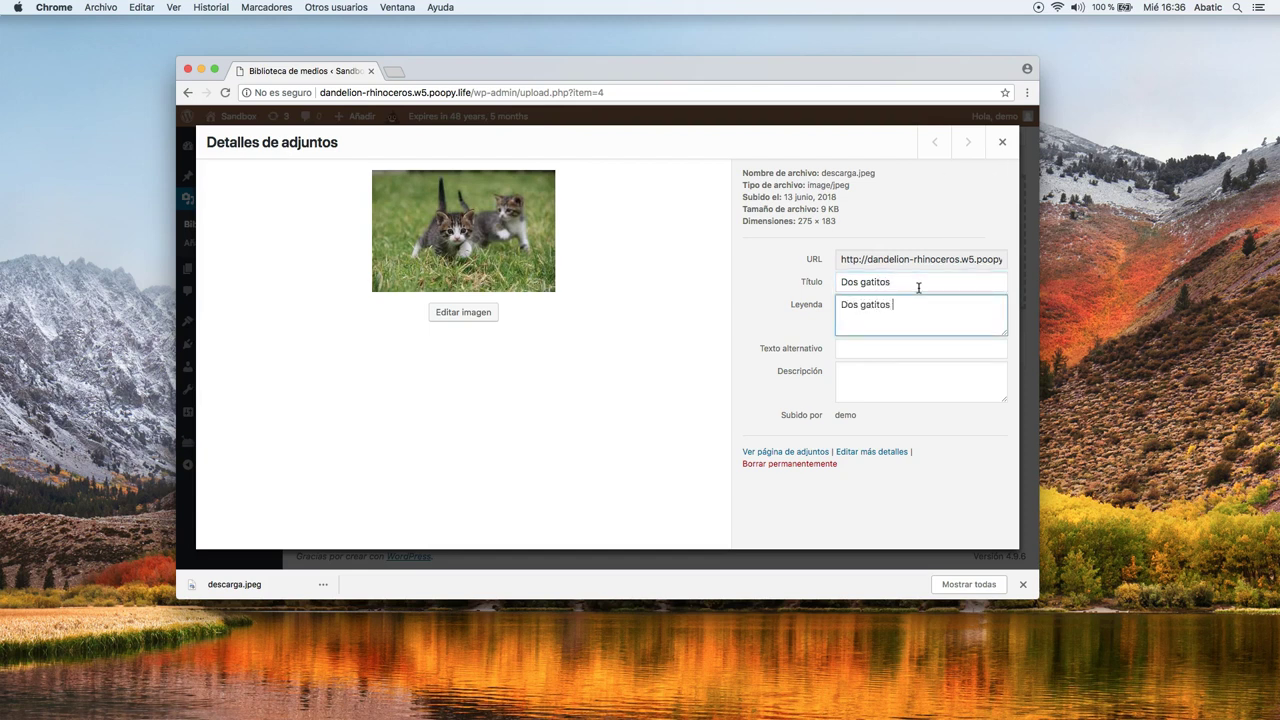
{"action": "type", "text": "titos caminando por el jardín"}
Copy the caption "Dos gatitos caminando por el jardín" into the image's alternative text and description.
{"action": "key", "text": "super+a"}
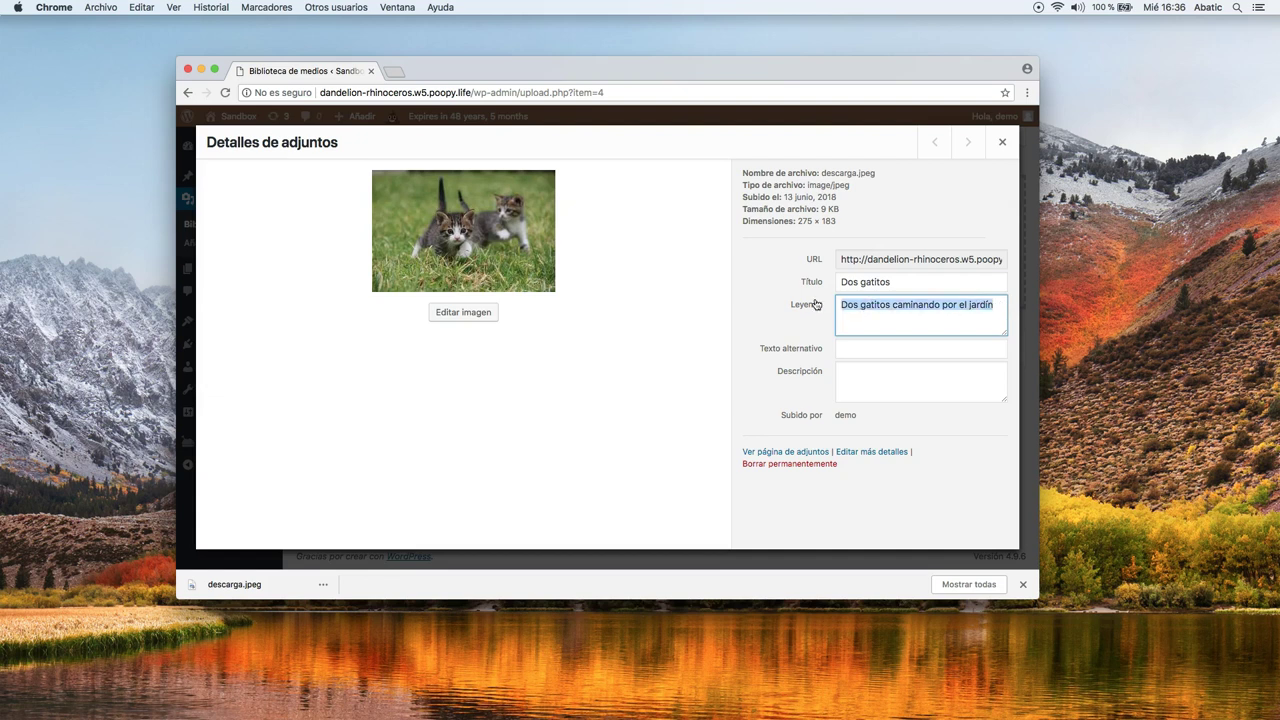
{"action": "key", "text": "super+c"}
{"action": "left_click", "coordinate": [850, 348]}
{"action": "key", "text": "super+v"}
{"action": "left_click", "coordinate": [868, 385]}
{"action": "key", "text": "super+v"}
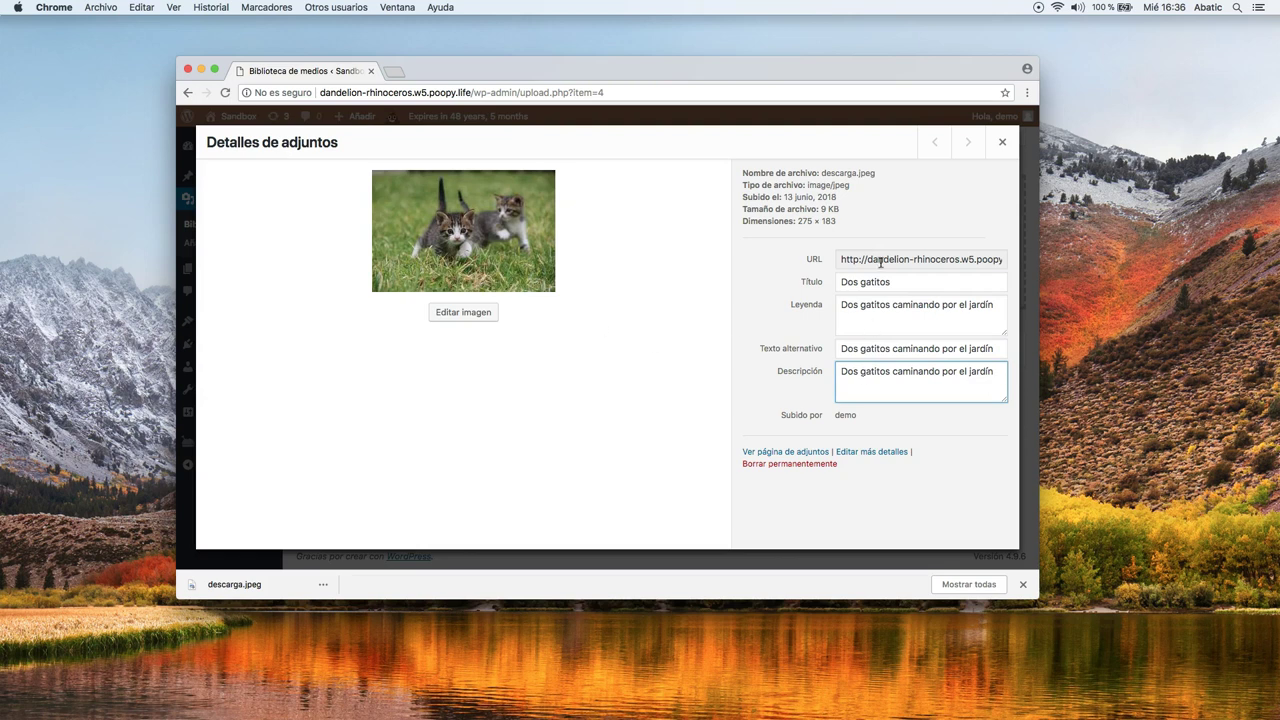
Open the kitten image for editing, rotate it counterclockwise and rotate it back clockwise.
{"action": "left_click", "coordinate": [463, 312]}
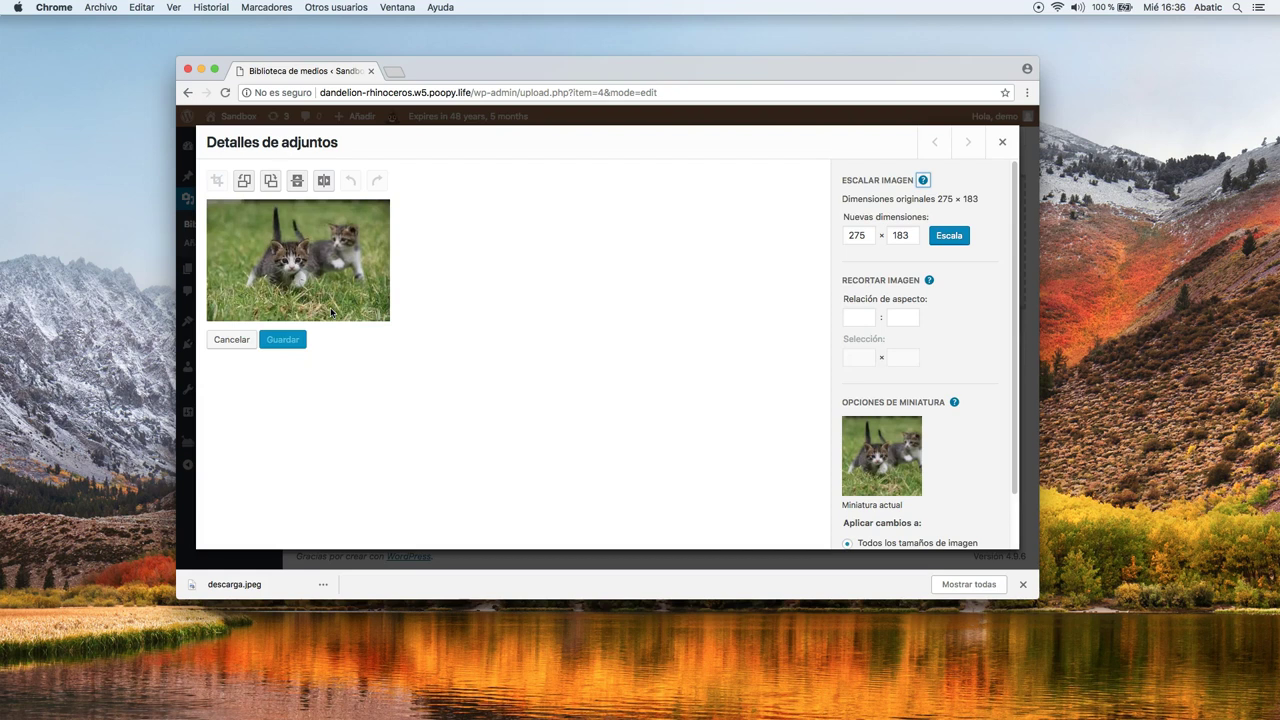
{"action": "left_click", "coordinate": [242, 182]}
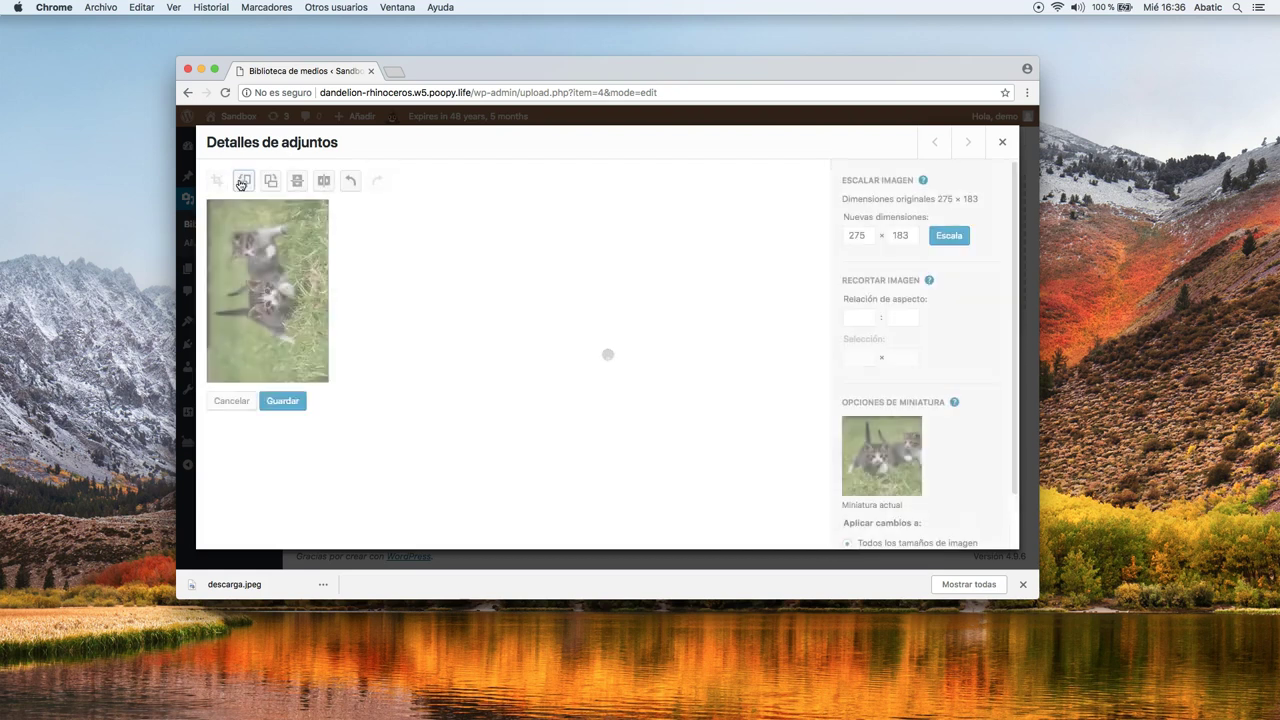
{"action": "left_click", "coordinate": [270, 182]}
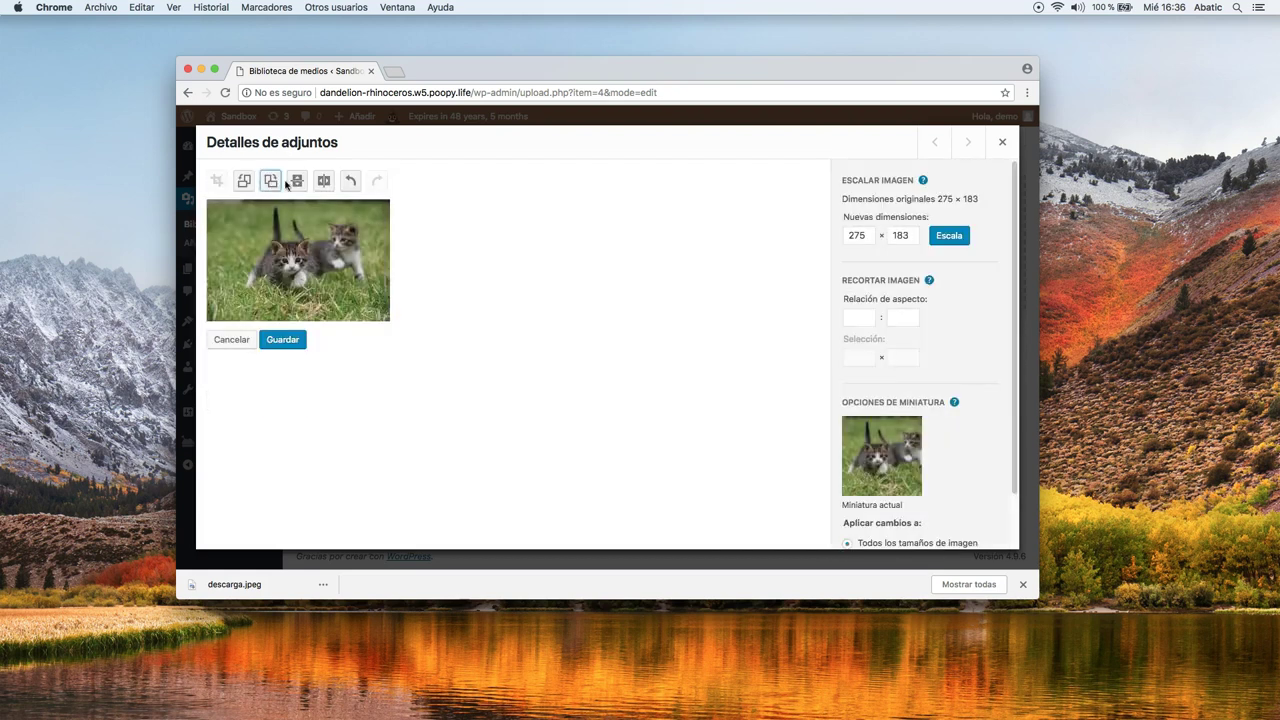
Try flipping the kitten image vertically and back.
{"action": "left_click", "coordinate": [297, 182]}
{"action": "left_click", "coordinate": [297, 182]}
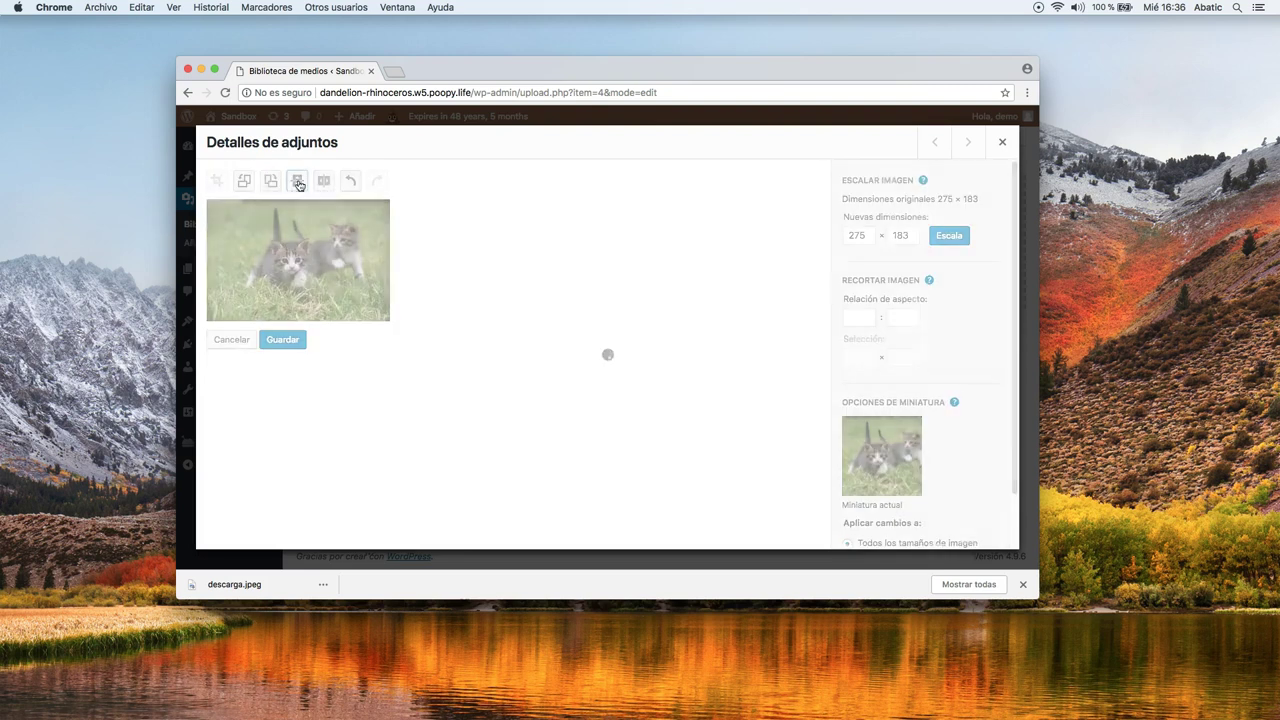
{"action": "left_click", "coordinate": [297, 182]}
{"action": "left_click", "coordinate": [297, 182]}
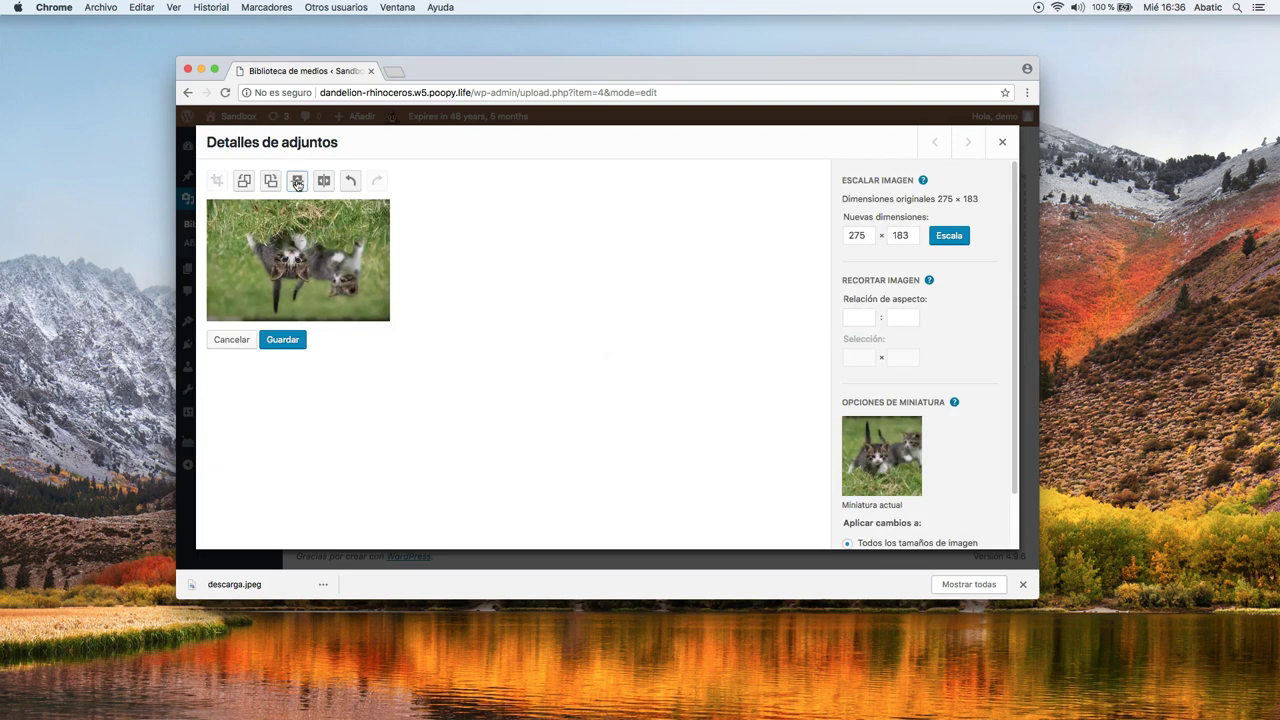
Flip the kitten image horizontally and save the edited image.
{"action": "left_click", "coordinate": [323, 182]}
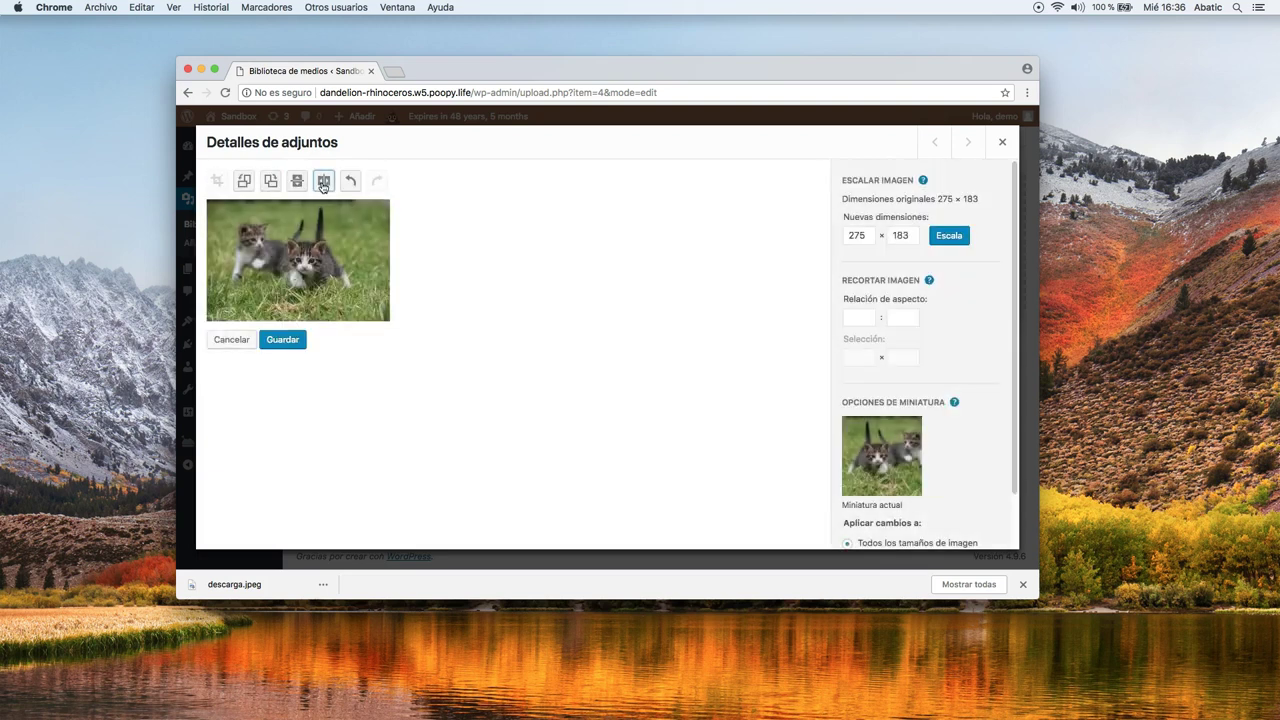
{"action": "left_click", "coordinate": [323, 182]}
{"action": "left_click", "coordinate": [323, 182]}
{"action": "scroll", "coordinate": [1010, 452], "scroll_direction": "down", "scroll_amount": 2}
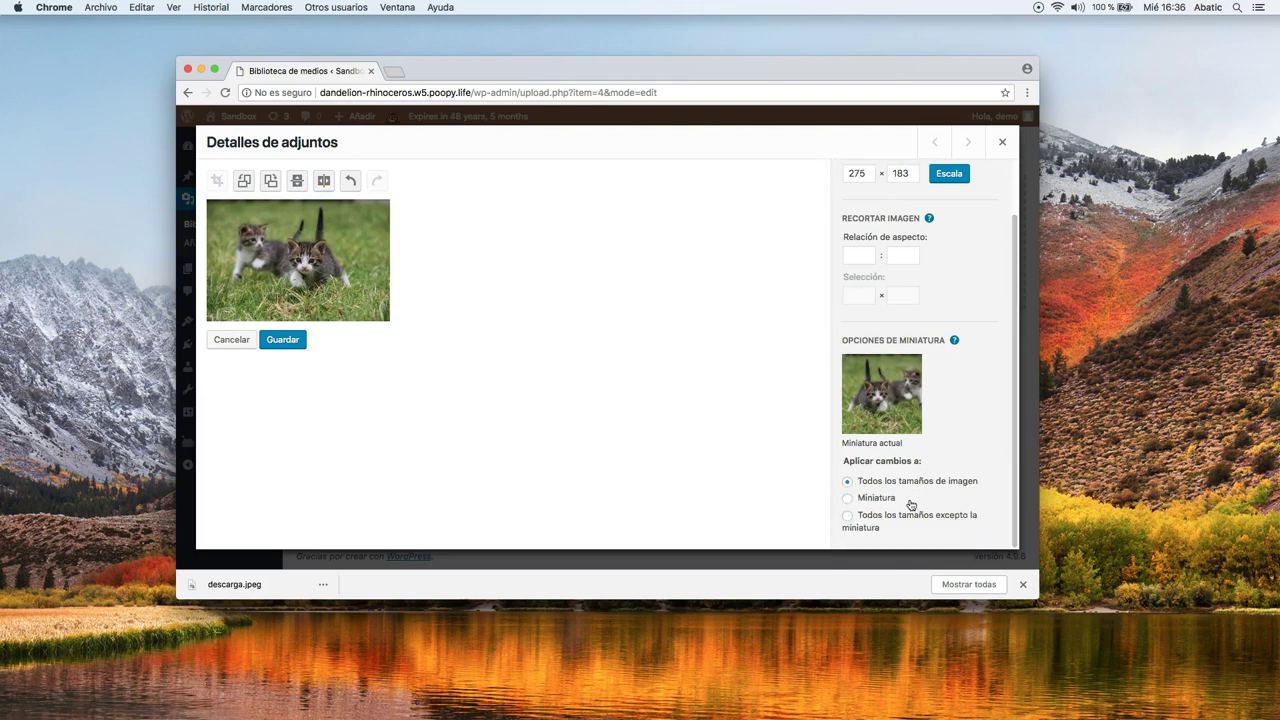
{"action": "left_click", "coordinate": [282, 341]}
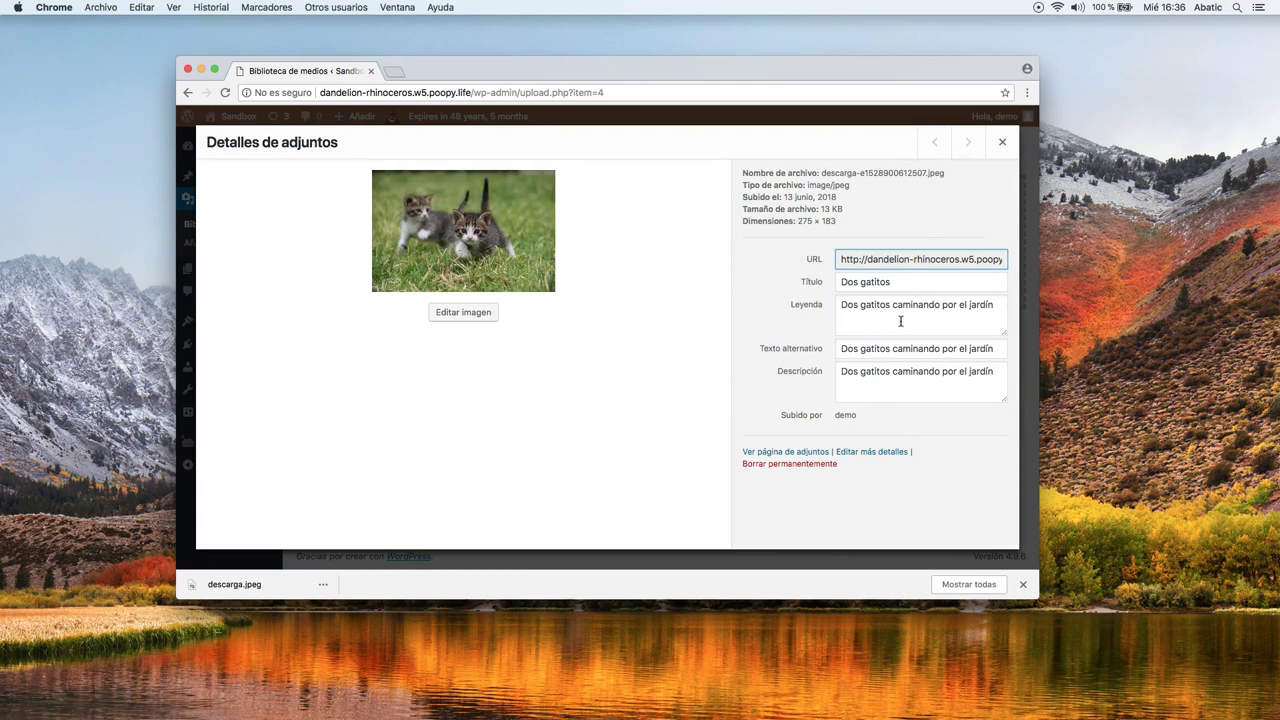
Close the attachment details, reload the media library and reopen the kitten image's details.
{"action": "left_click", "coordinate": [1002, 142]}
{"action": "left_click", "coordinate": [214, 226]}
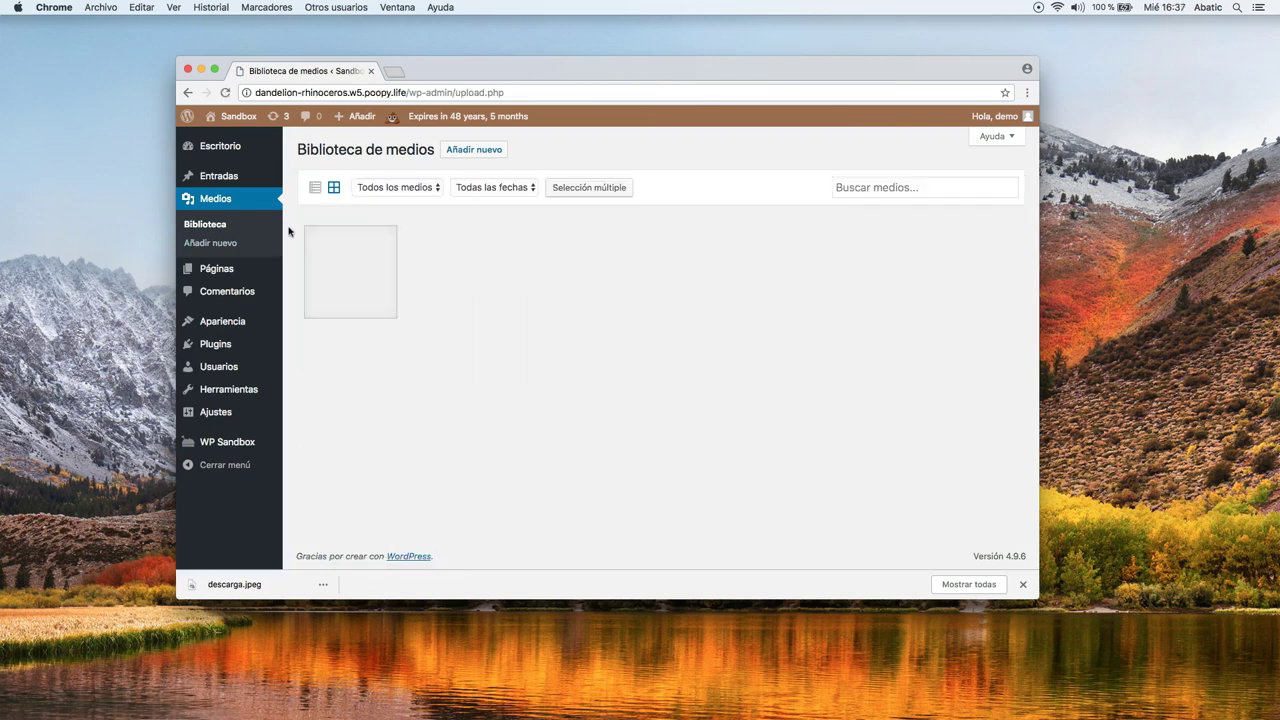
{"action": "left_click", "coordinate": [378, 286]}
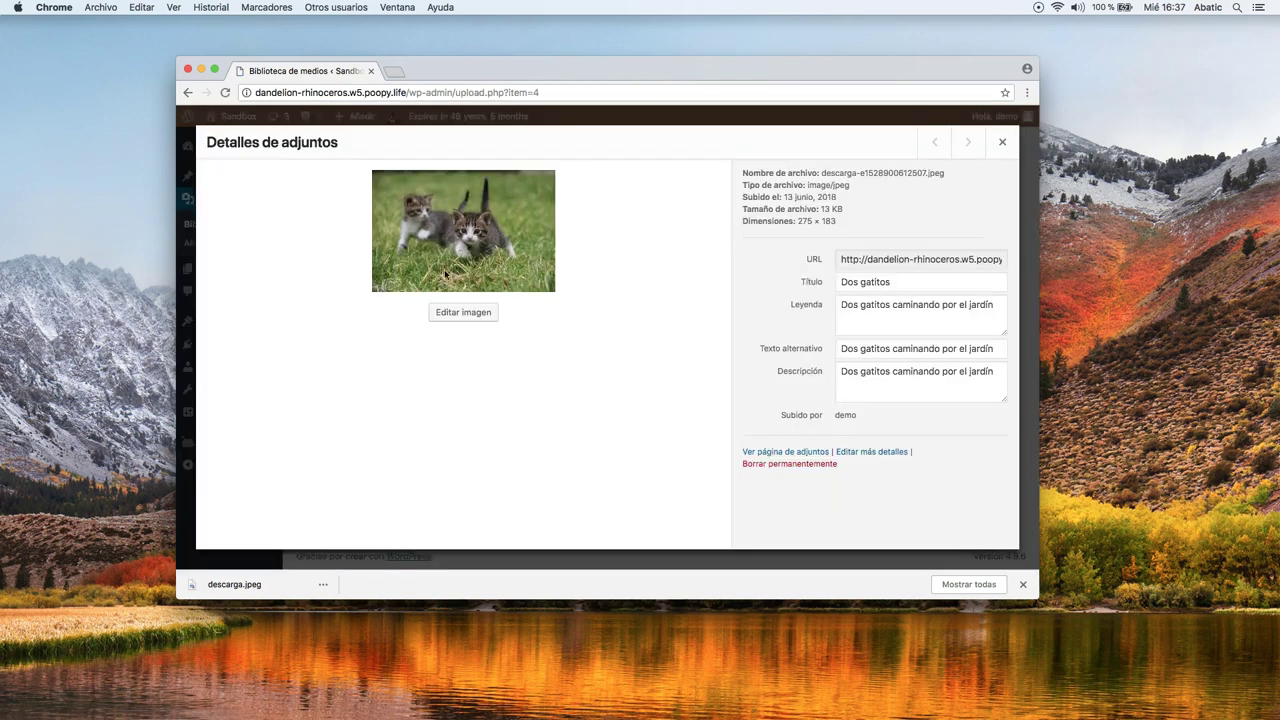
Examine the file name at the end of the kitten image's URL.
{"action": "left_click", "coordinate": [853, 258]}
{"action": "left_click_drag", "start_coordinate": [863, 262], "coordinate": [995, 261]}
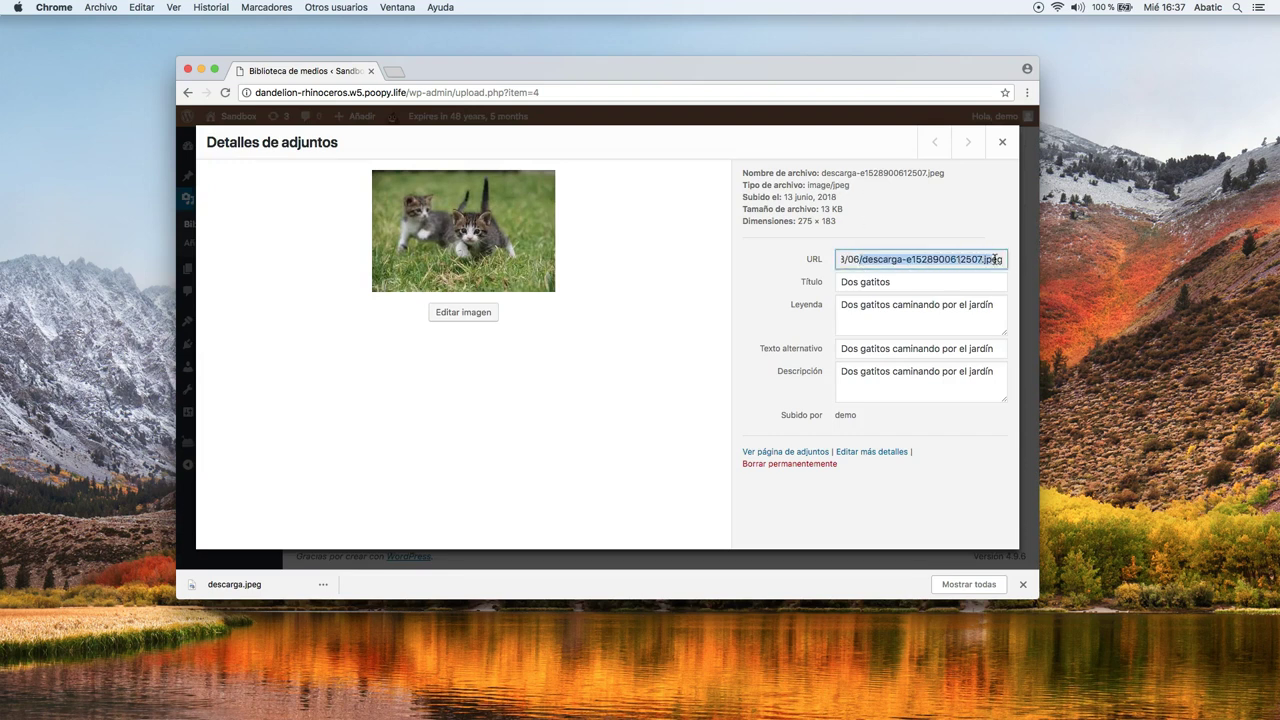
{"action": "left_click", "coordinate": [912, 258]}
{"action": "left_click_drag", "start_coordinate": [863, 260], "coordinate": [994, 263]}
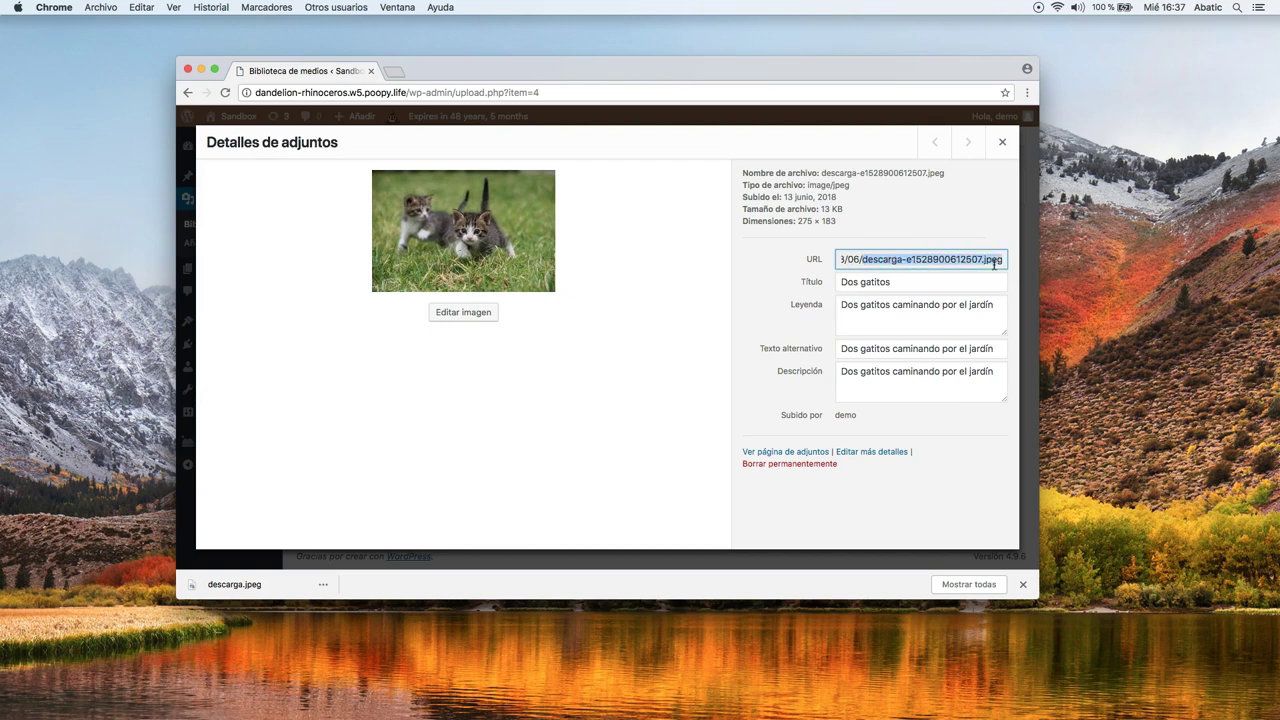
{"action": "left_click", "coordinate": [882, 262]}
{"action": "left_click_drag", "start_coordinate": [862, 260], "coordinate": [938, 260]}
{"action": "left_click", "coordinate": [904, 258]}
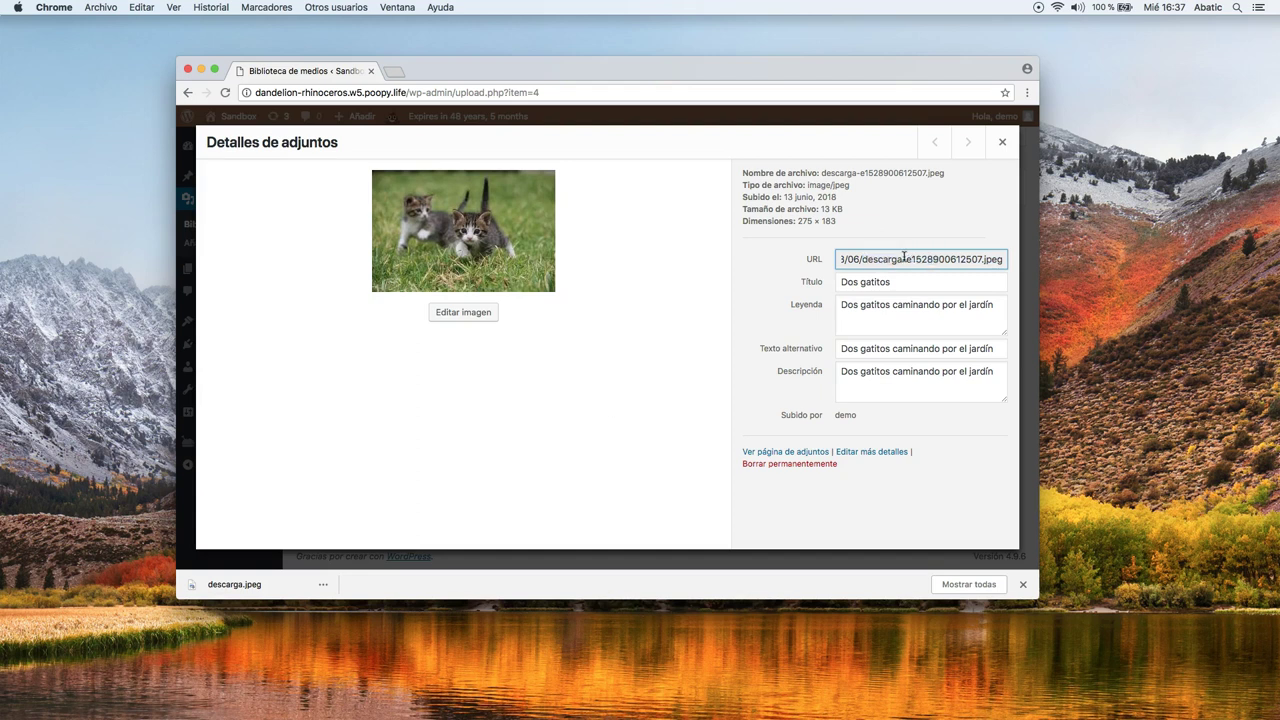
{"action": "left_click_drag", "start_coordinate": [862, 259], "coordinate": [922, 259]}
Open the full edit page for the kitten image and review its fields.
{"action": "left_click", "coordinate": [874, 451]}
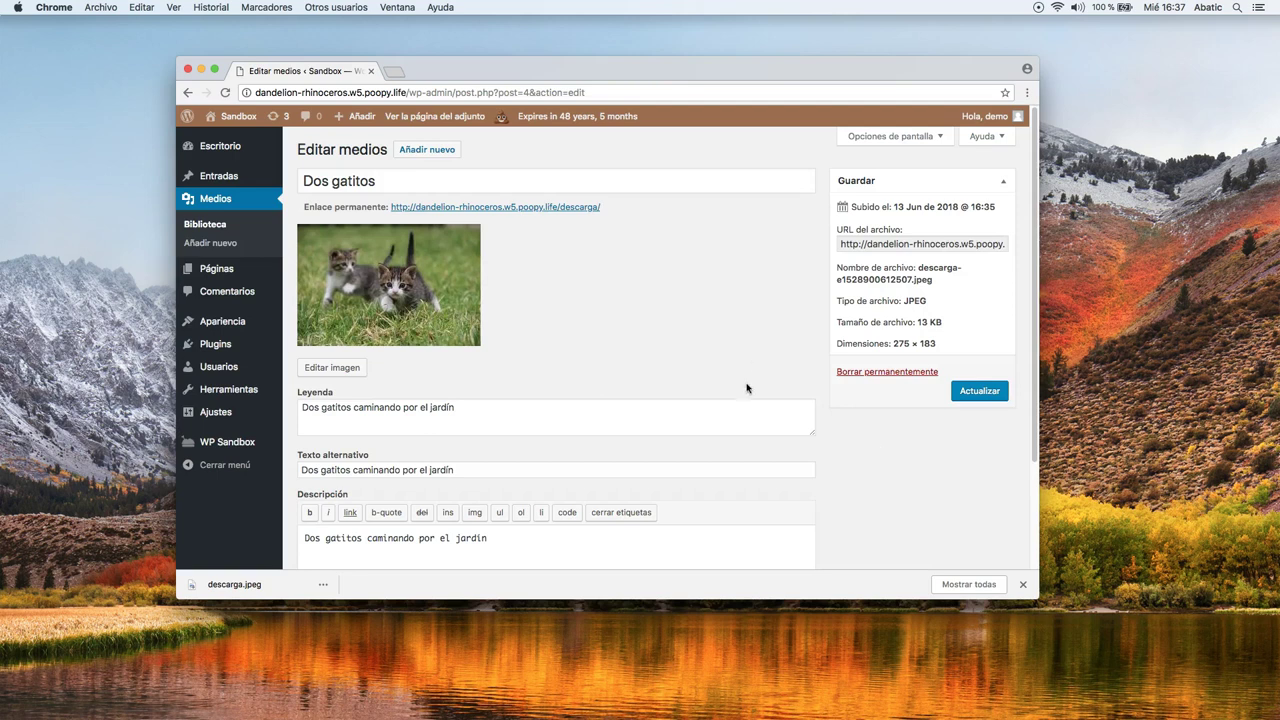
{"action": "scroll", "coordinate": [746, 388], "scroll_direction": "down", "scroll_amount": 3}
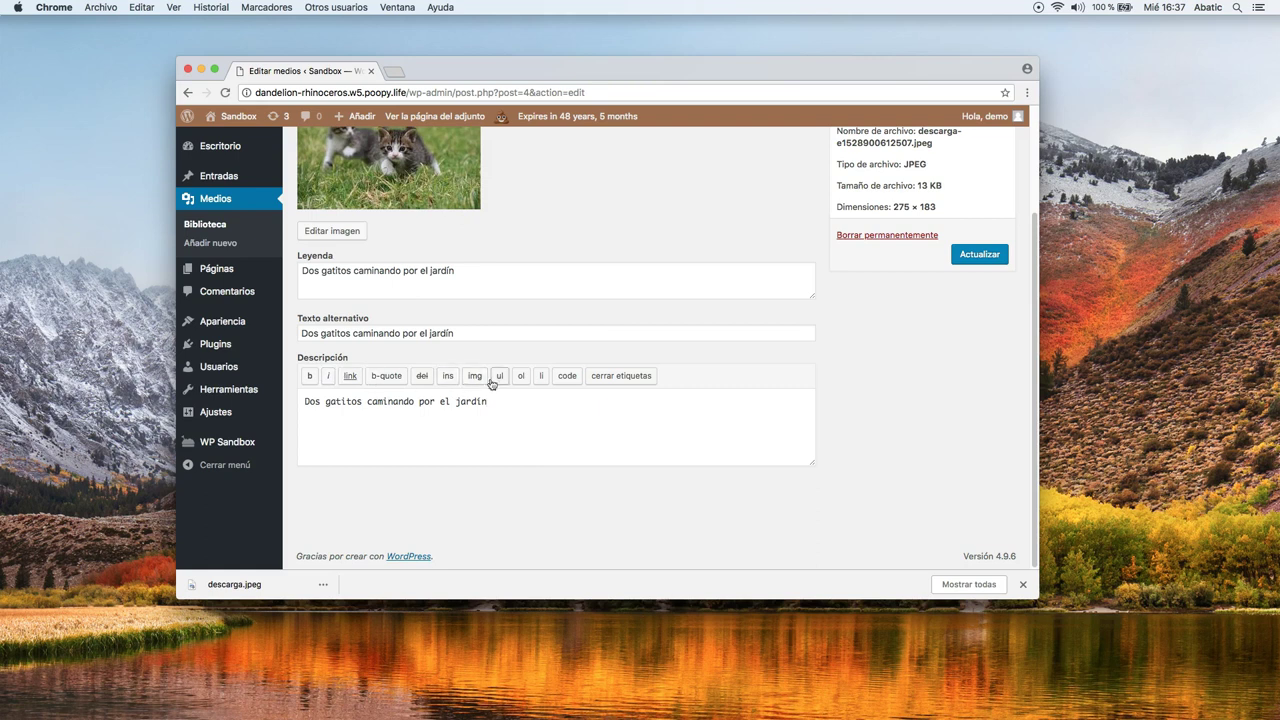
{"action": "scroll", "coordinate": [555, 436], "scroll_direction": "up", "scroll_amount": 3}
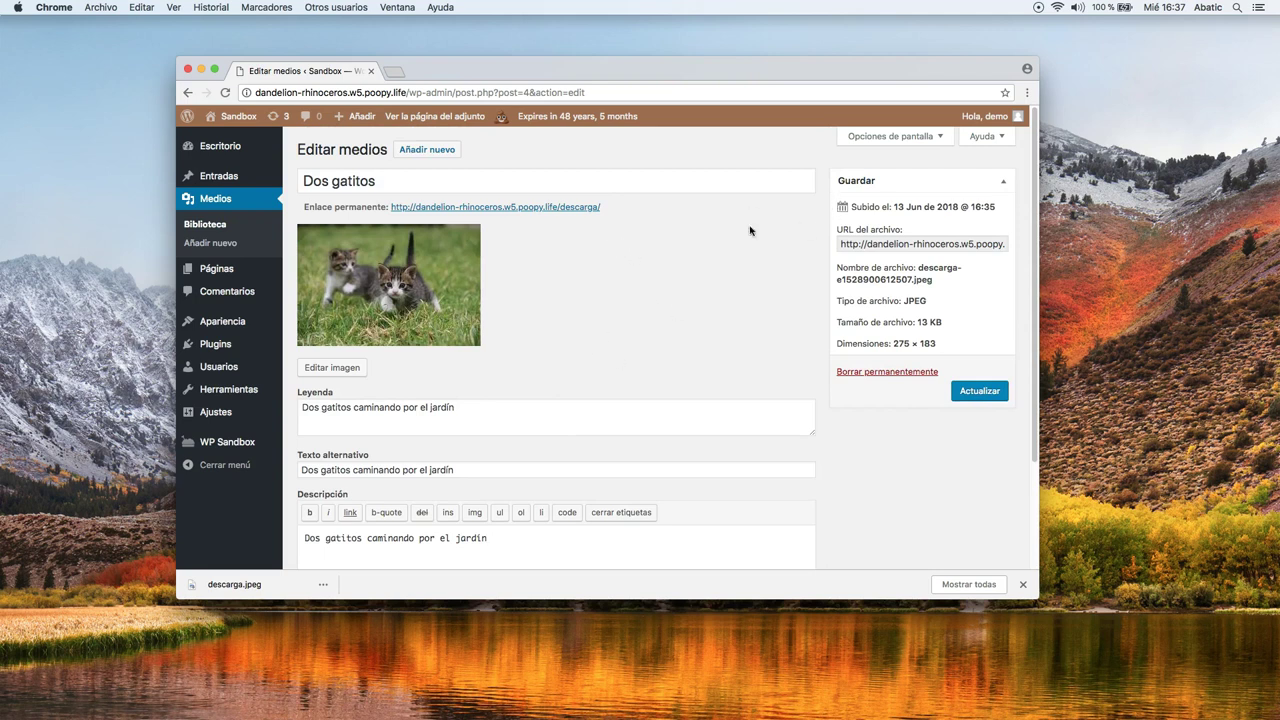
Enable both Comentarios boxes and the Slug and Autor boxes in the edit page's screen options.
{"action": "left_click", "coordinate": [870, 137]}
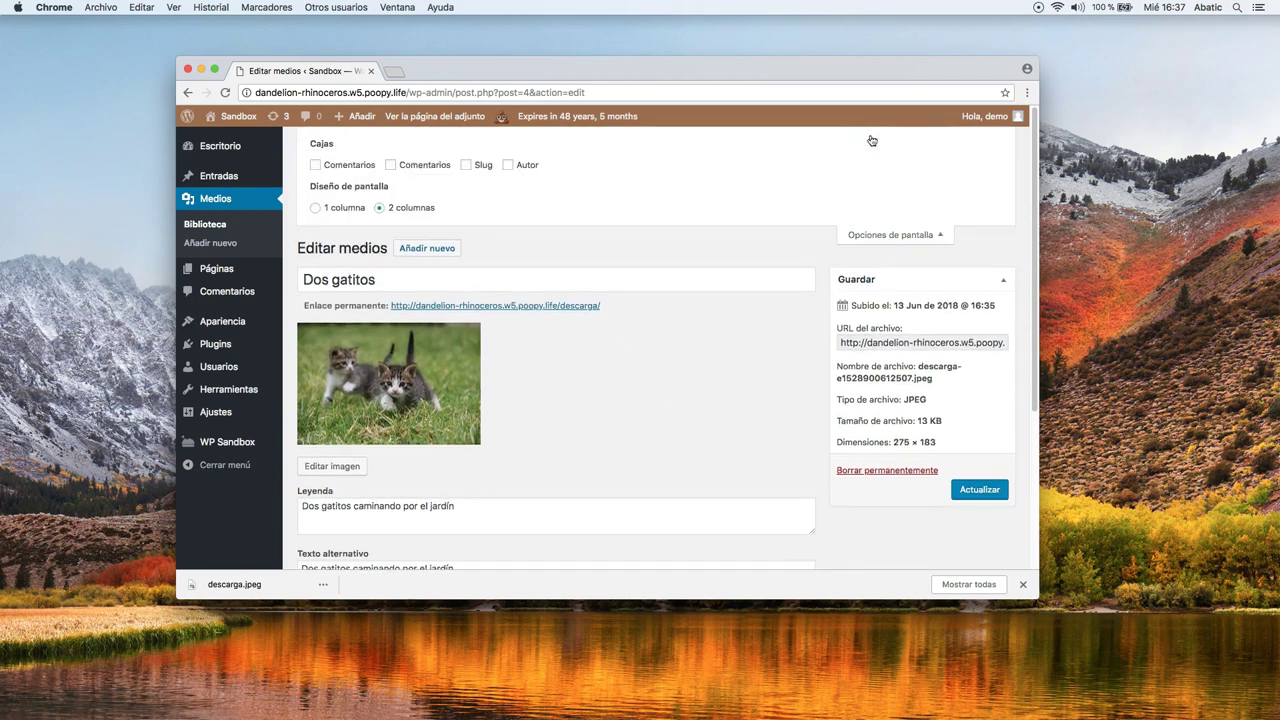
{"action": "left_click", "coordinate": [316, 165]}
{"action": "left_click", "coordinate": [412, 166]}
{"action": "left_click", "coordinate": [467, 166]}
{"action": "left_click", "coordinate": [508, 165]}
Set the image's slug to "gatitos" and update the media file.
{"action": "scroll", "coordinate": [660, 355], "scroll_direction": "down", "scroll_amount": 10}
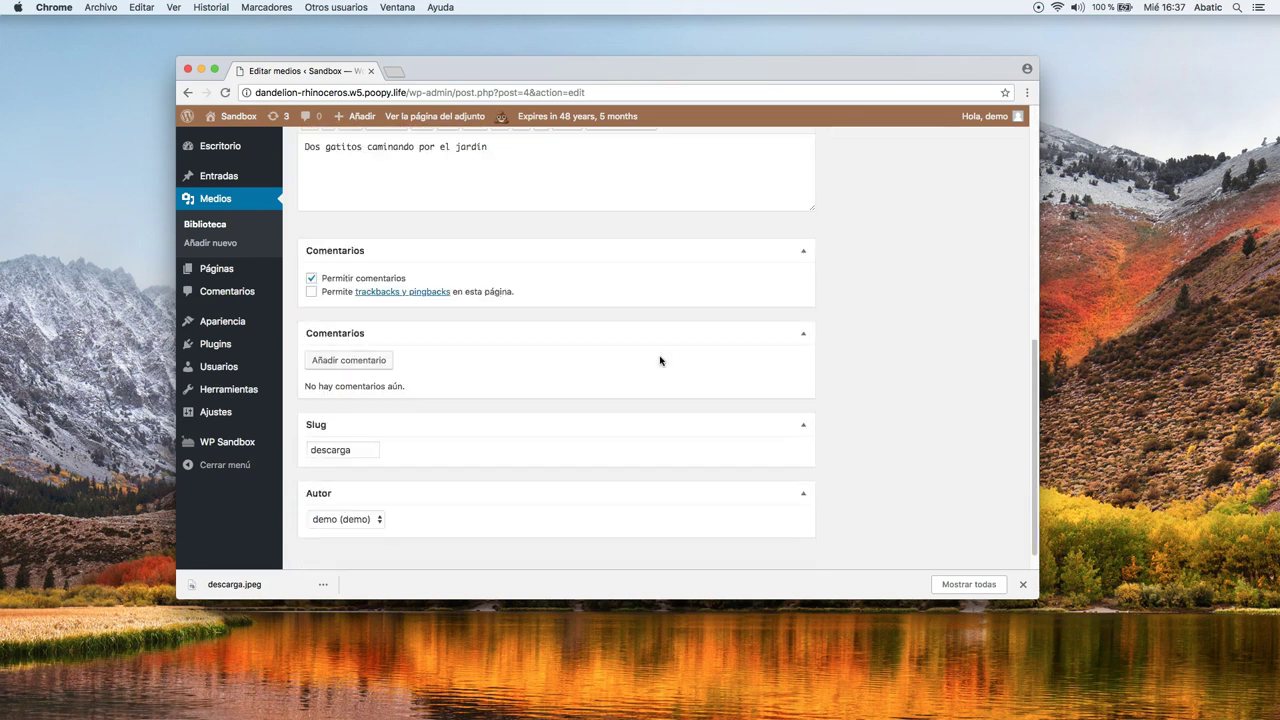
{"action": "double_click", "coordinate": [360, 425]}
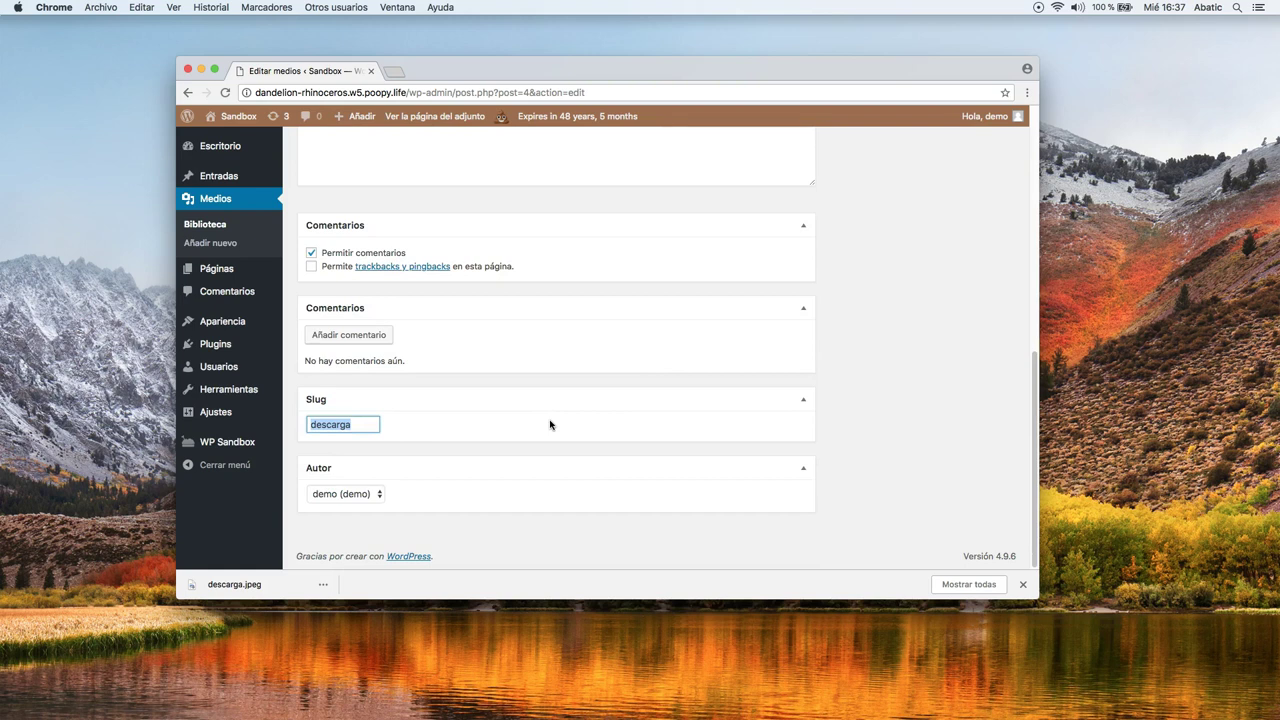
{"action": "type", "text": "gatitos"}
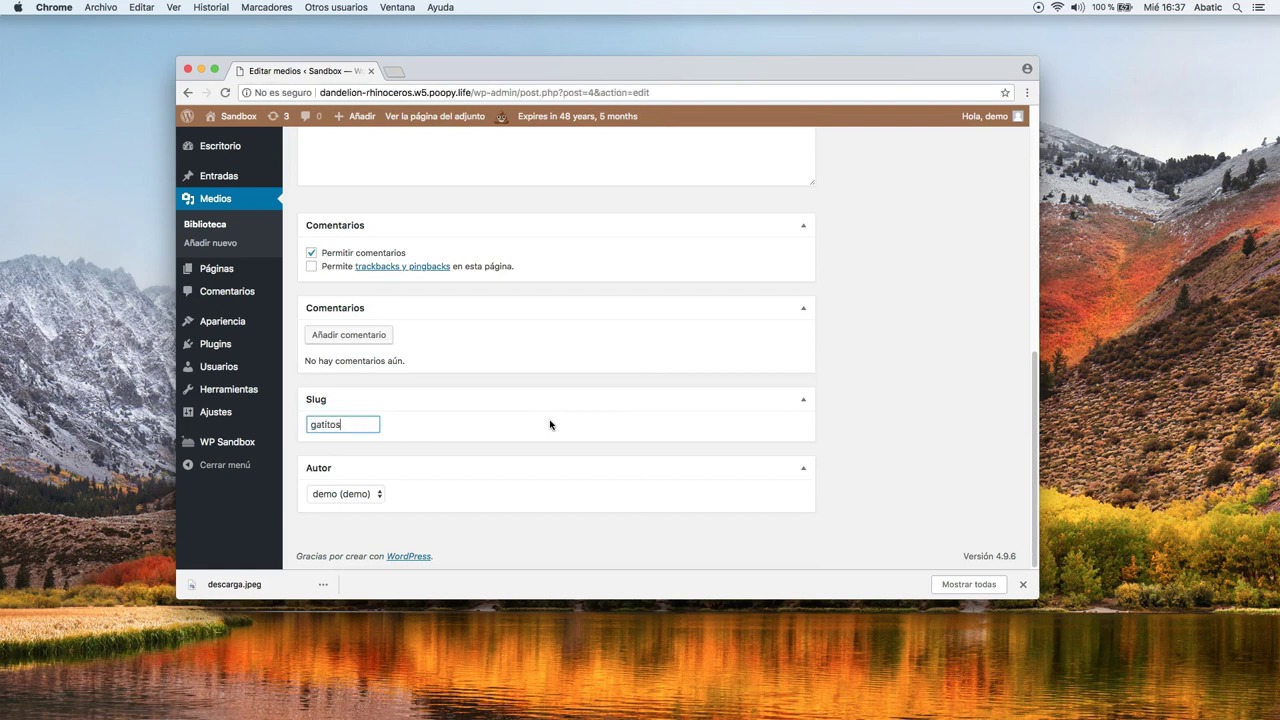
{"action": "scroll", "coordinate": [724, 449], "scroll_direction": "up", "scroll_amount": 10}
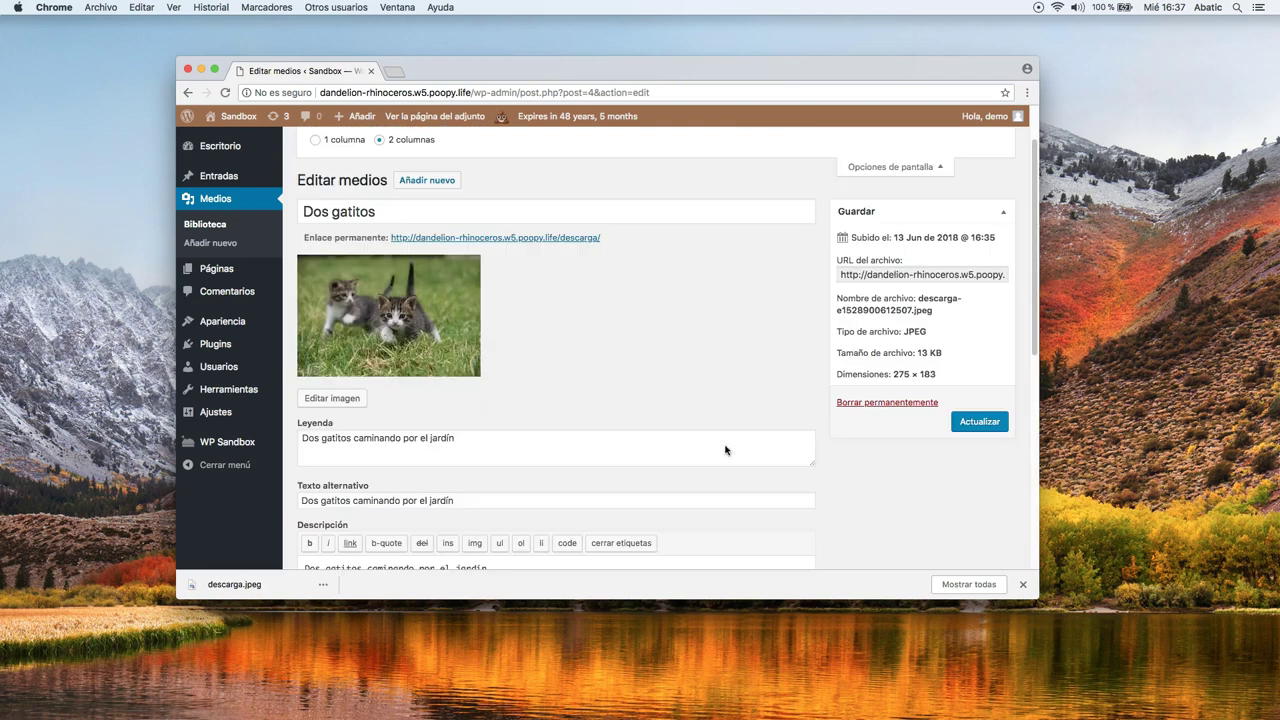
{"action": "left_click", "coordinate": [966, 430]}
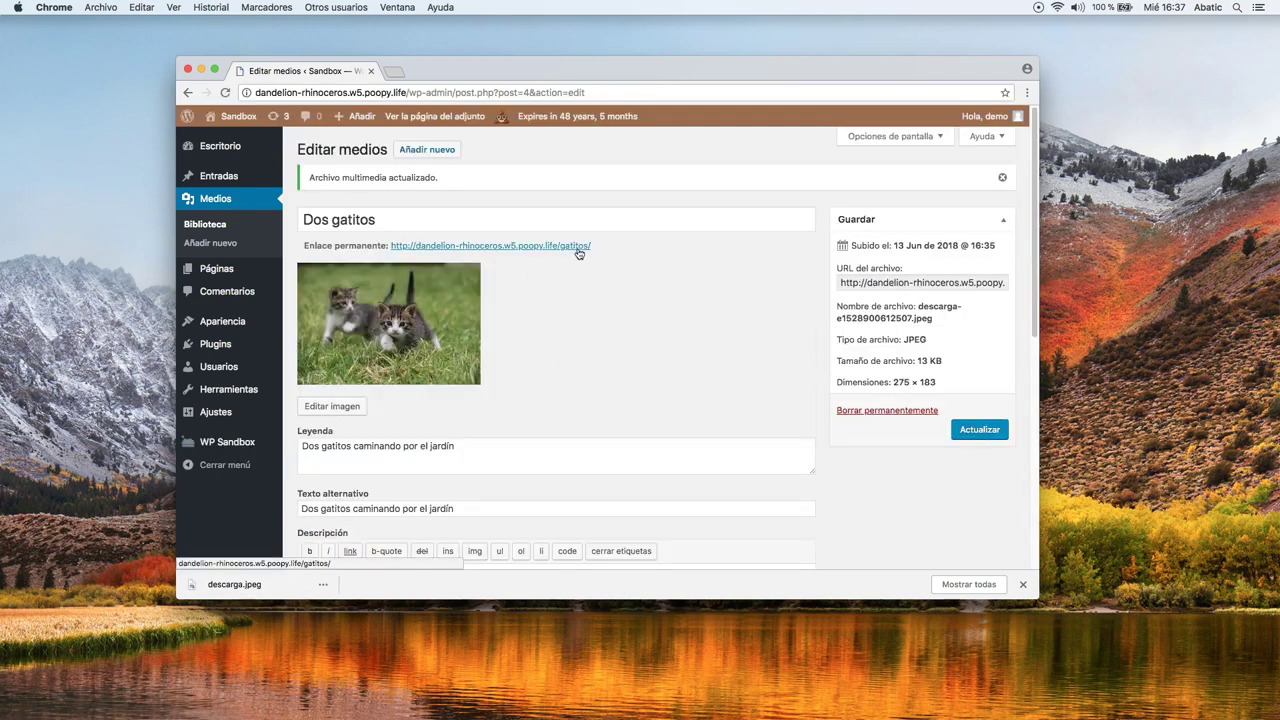
Open the image's permalink and look over its public attachment page.
{"action": "left_click", "coordinate": [573, 248]}
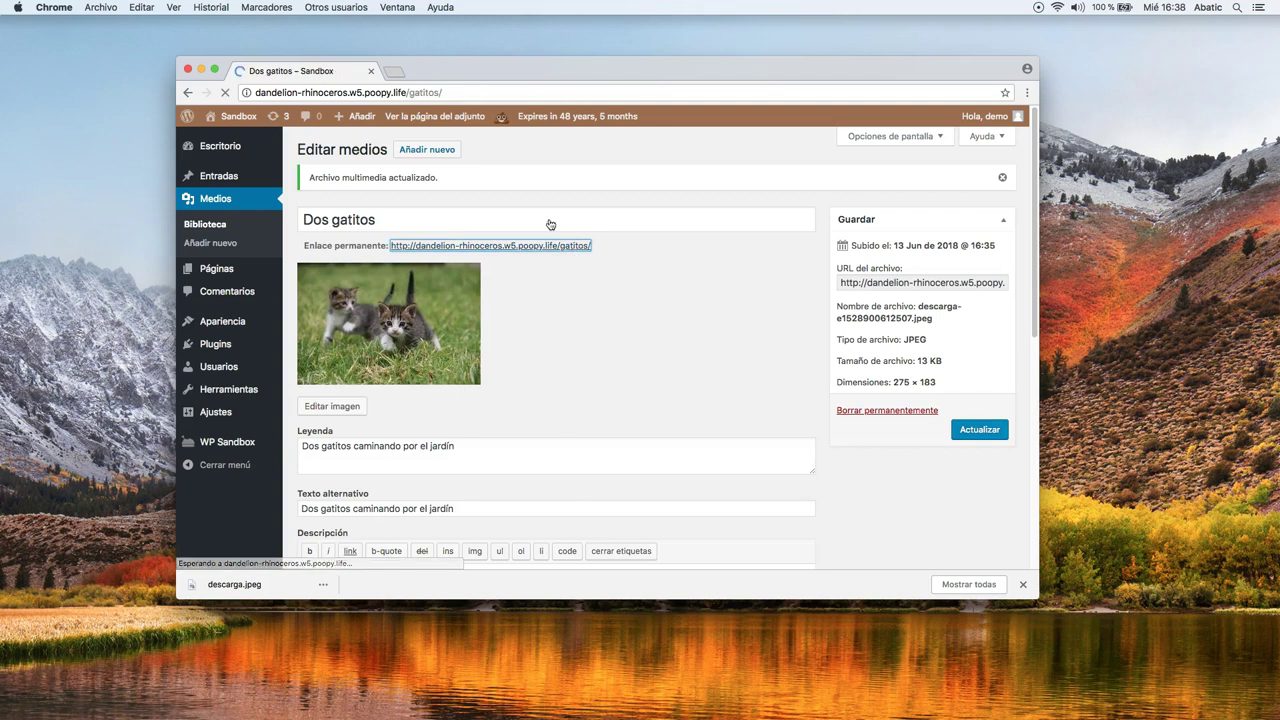
{"action": "scroll", "coordinate": [400, 214], "scroll_direction": "down", "scroll_amount": 5}
{"action": "scroll", "coordinate": [402, 262], "scroll_direction": "up", "scroll_amount": 3}
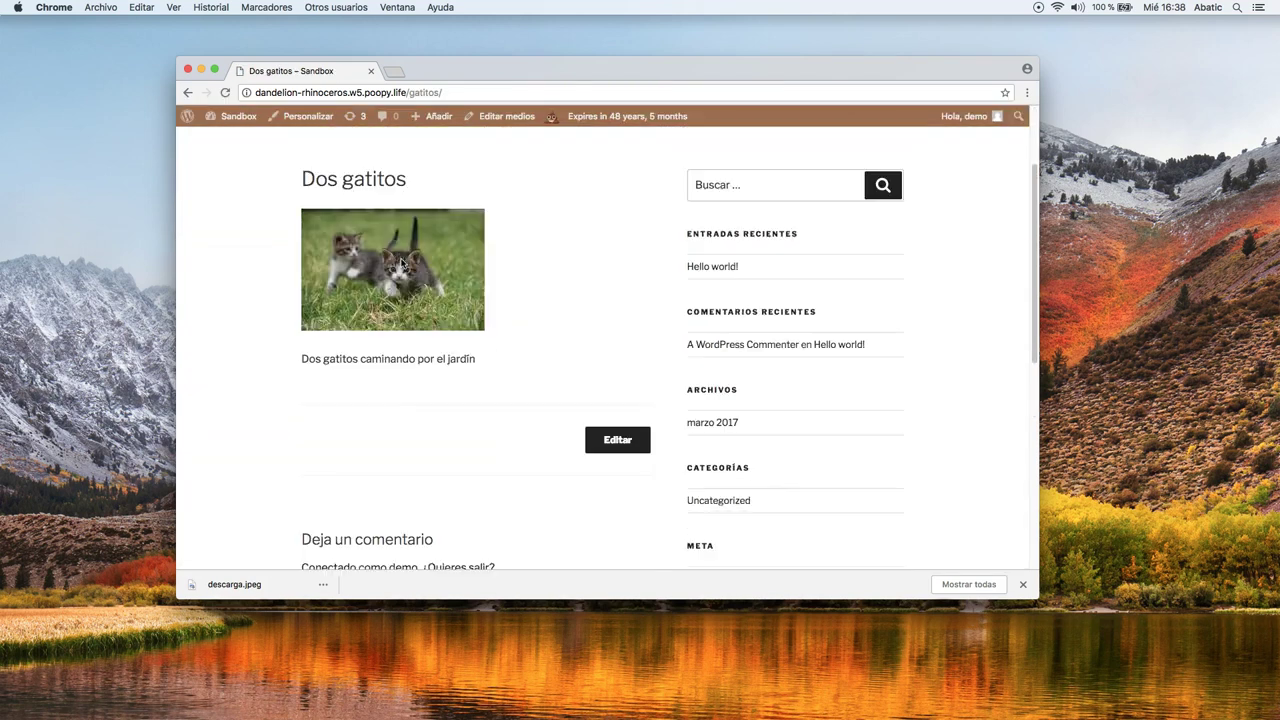